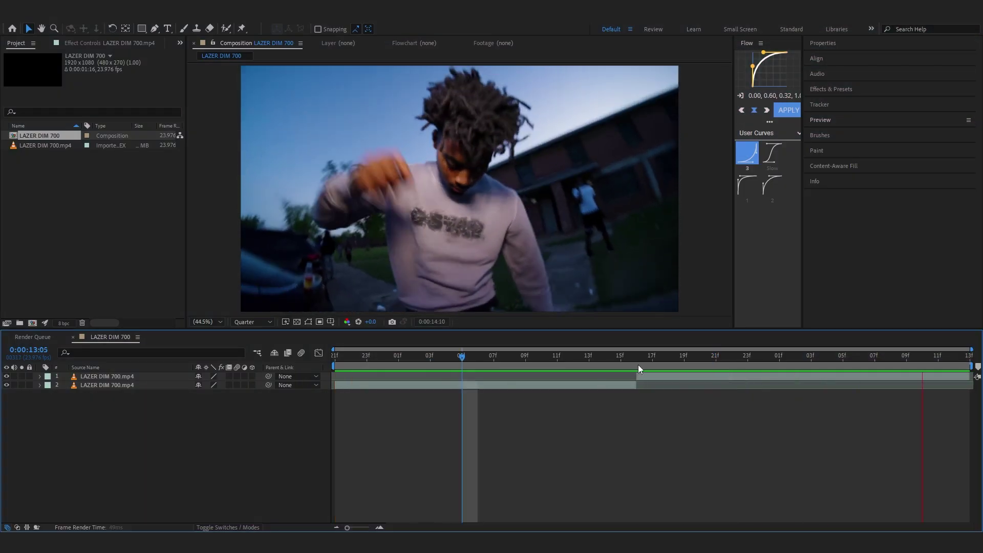
- Place the playhead at the cut between the clips at 0:00:13:16, then open the Datamosh extension docked and slightly widened
{"action": "left_click", "coordinate": [638, 365]}
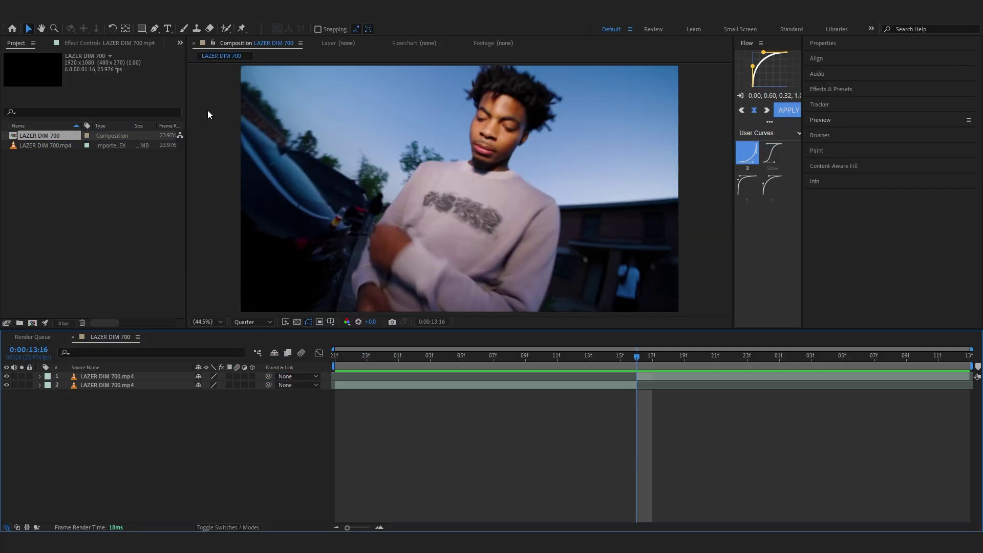
{"action": "left_click", "coordinate": [190, 17]}
{"action": "mouse_move", "coordinate": [236, 41]}
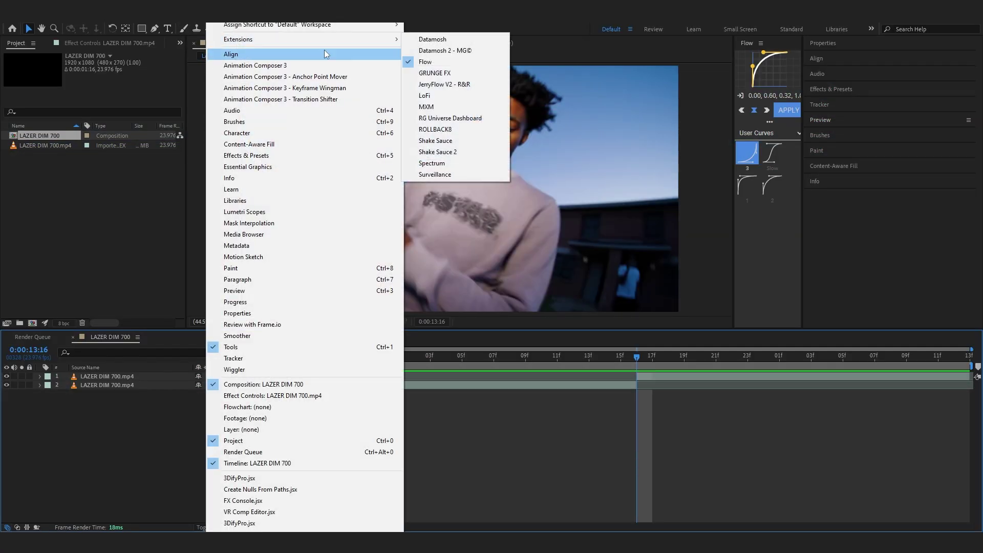
{"action": "left_click", "coordinate": [437, 40]}
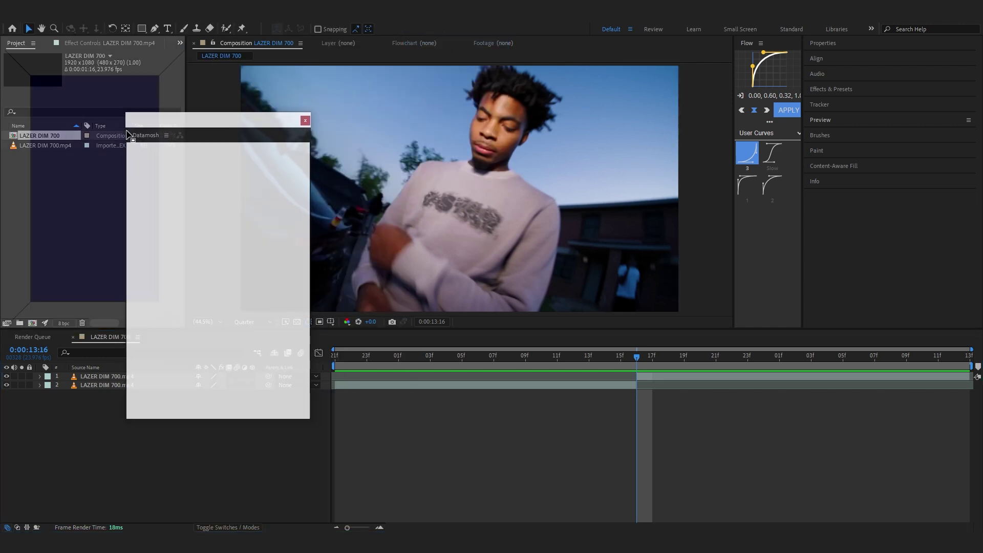
{"action": "left_click_drag", "start_coordinate": [187, 178], "coordinate": [198, 177]}
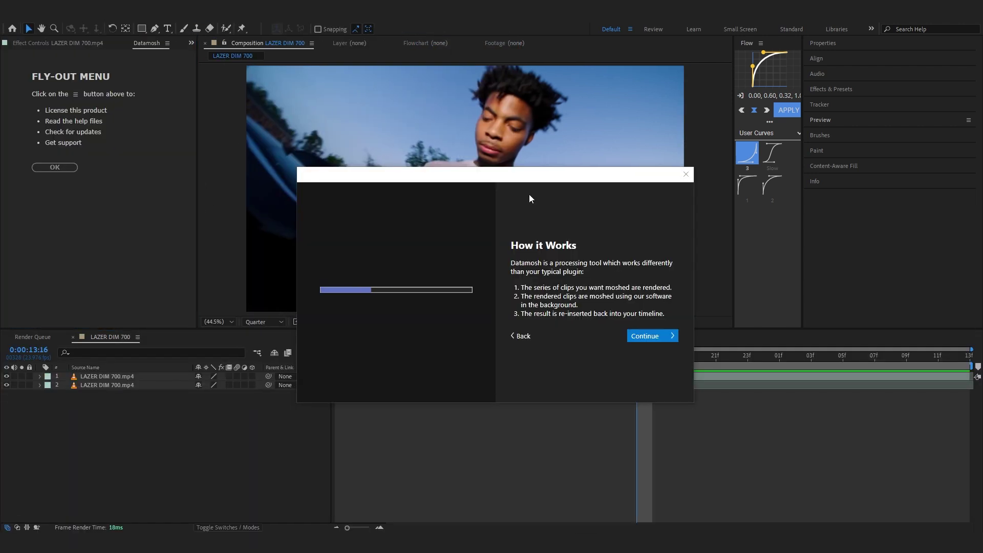
- Go through the Datamosh introduction to its end and dismiss the fly-out menu notice to reach the mosh settings
{"action": "left_click_drag", "start_coordinate": [511, 179], "coordinate": [530, 99]}
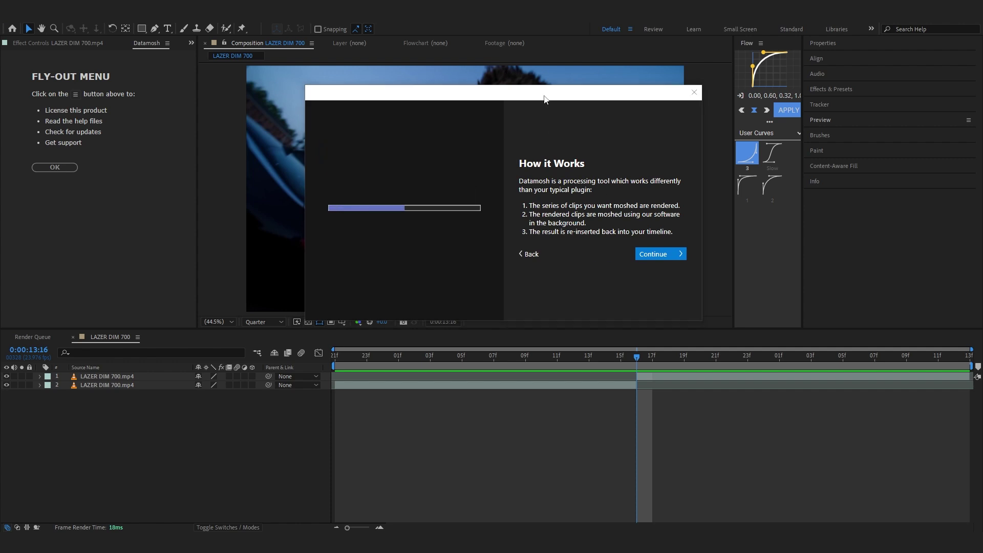
{"action": "left_click_drag", "start_coordinate": [546, 98], "coordinate": [548, 113]}
{"action": "left_click", "coordinate": [660, 272]}
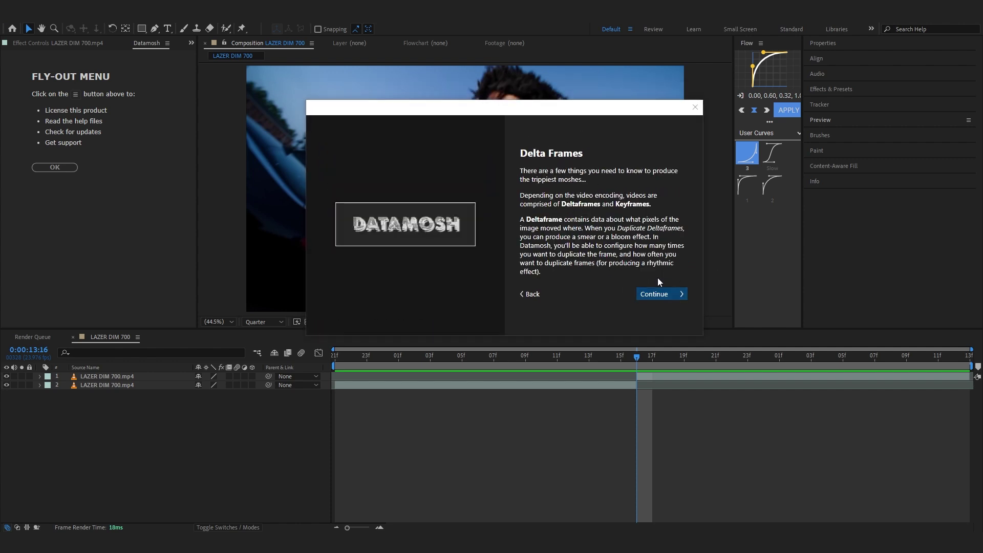
{"action": "left_click", "coordinate": [658, 293]}
{"action": "left_click", "coordinate": [665, 296]}
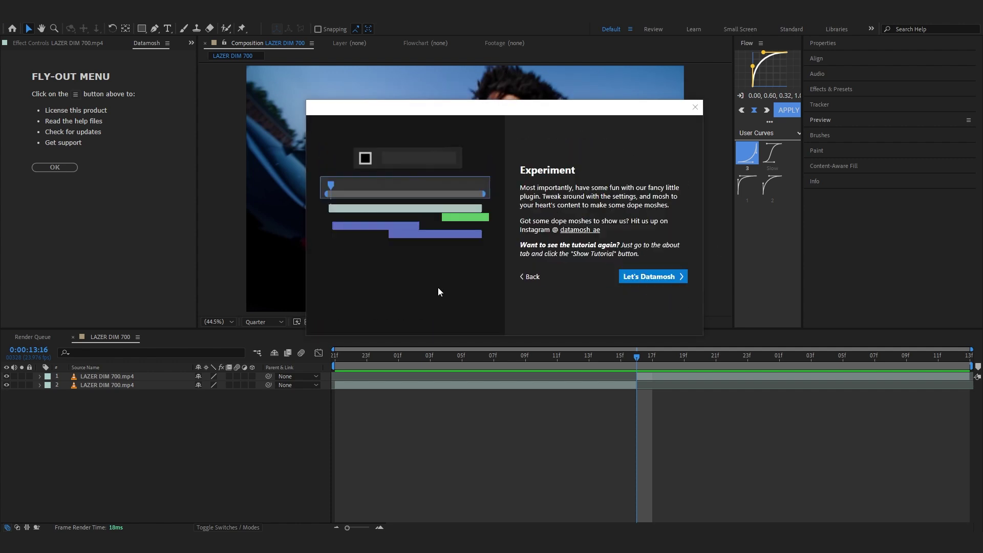
{"action": "left_click", "coordinate": [677, 277]}
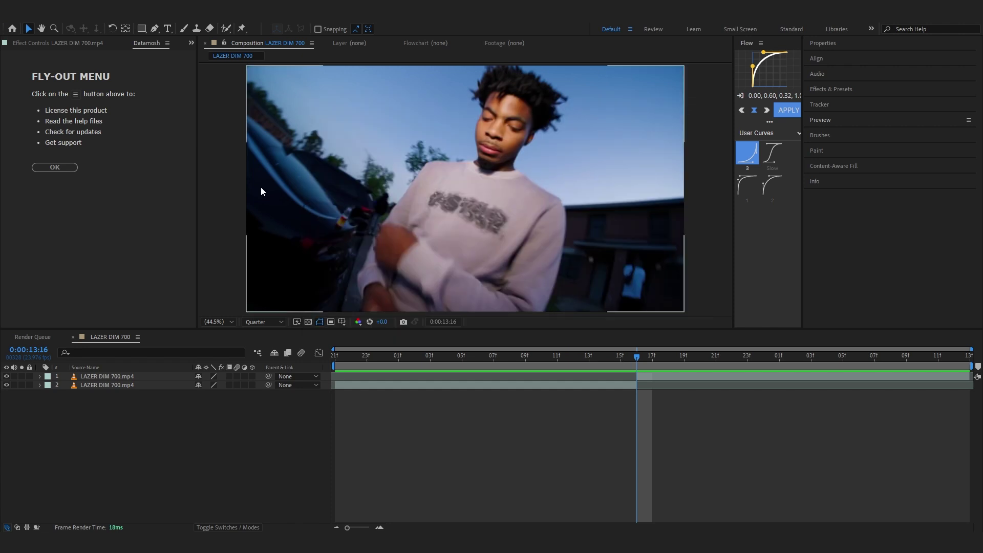
{"action": "left_click", "coordinate": [59, 168]}
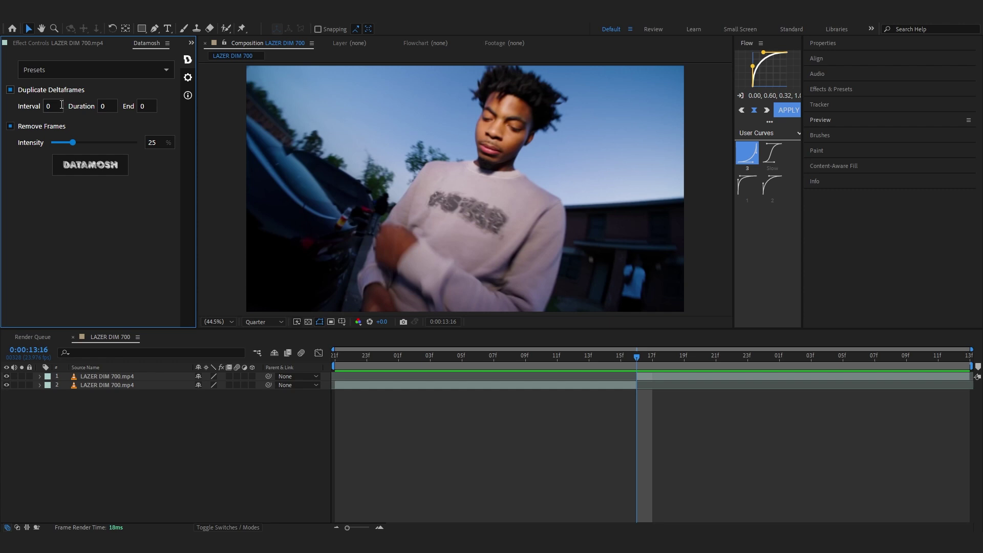
- Set the Duplicate Deltaframes interval to 50 in the Datamosh settings
{"action": "left_click", "coordinate": [62, 105]}
{"action": "type", "text": "50"}
{"action": "left_click", "coordinate": [86, 178]}
{"action": "left_click", "coordinate": [105, 107]}
{"action": "left_click", "coordinate": [147, 106]}
{"action": "left_click", "coordinate": [140, 88]}
{"action": "left_click", "coordinate": [132, 91]}
{"action": "left_click", "coordinate": [49, 107]}
{"action": "type", "text": "50"}
{"action": "key", "text": "Return"}
{"action": "left_click", "coordinate": [111, 105]}
- Keep Remove Frames enabled and set its intensity to 12%
{"action": "left_click", "coordinate": [10, 126]}
{"action": "left_click", "coordinate": [11, 126]}
{"action": "left_click", "coordinate": [152, 143]}
{"action": "type", "text": "12"}
- Load the OG Kush preset and adjust it to a duration of 0 and a Remove Frames intensity of 12%
{"action": "left_click", "coordinate": [28, 72]}
{"action": "scroll", "coordinate": [38, 118], "scroll_direction": "down", "scroll_amount": 1}
{"action": "left_click", "coordinate": [48, 157]}
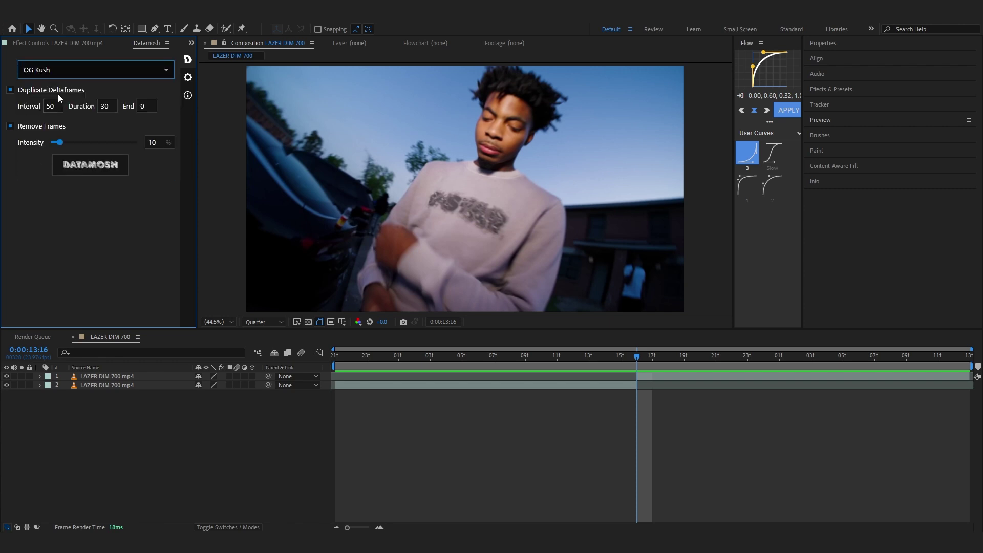
{"action": "left_click", "coordinate": [105, 102]}
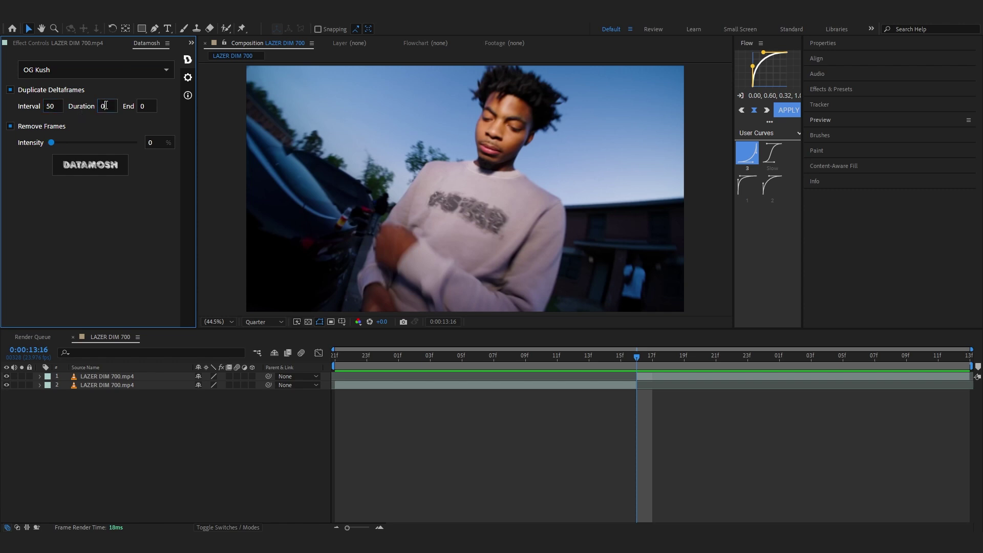
{"action": "left_click_drag", "start_coordinate": [109, 105], "coordinate": [84, 108]}
{"action": "left_click_drag", "start_coordinate": [155, 142], "coordinate": [135, 143]}
{"action": "type", "text": "12"}
{"action": "left_click", "coordinate": [166, 70]}
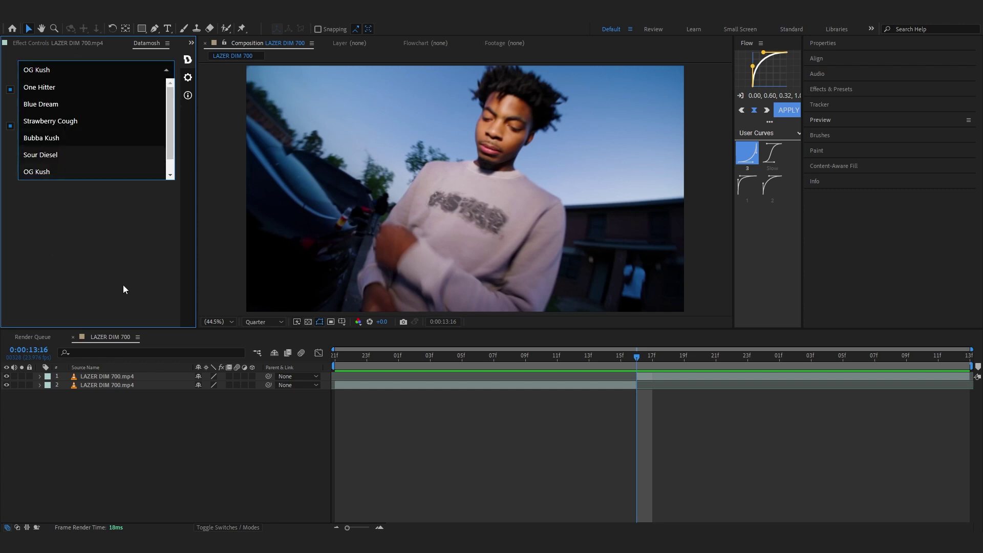
{"action": "left_click", "coordinate": [94, 195]}
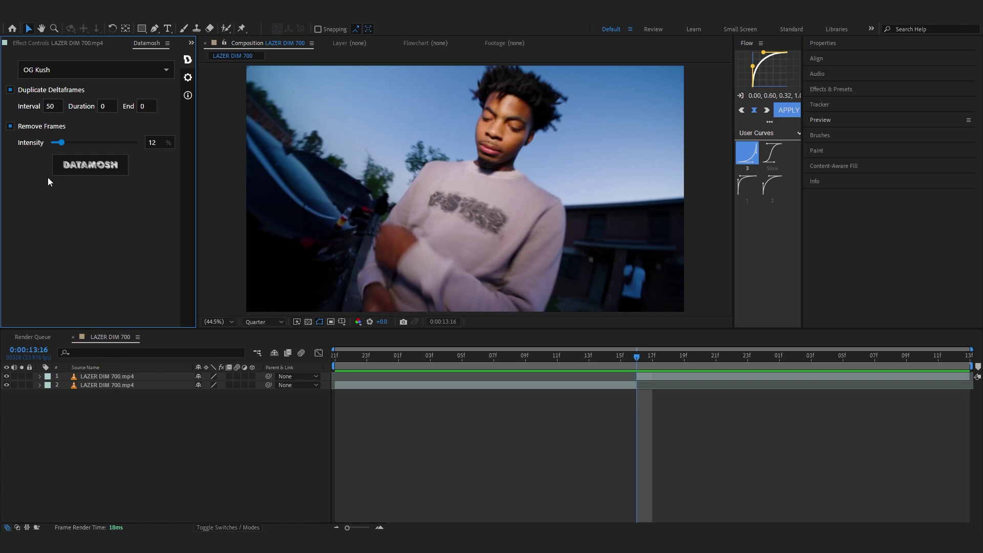
- Start the datamosh render and, for saving the project, create and open a folder named Datamosh Tutorial inside the Youtube folder
{"action": "left_click", "coordinate": [87, 159]}
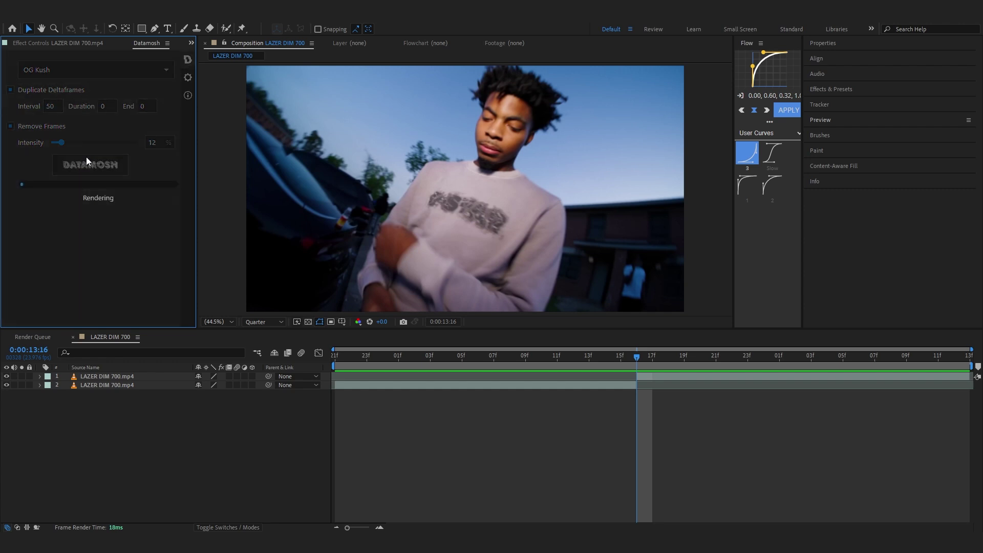
{"action": "type", "text": "Ae"}
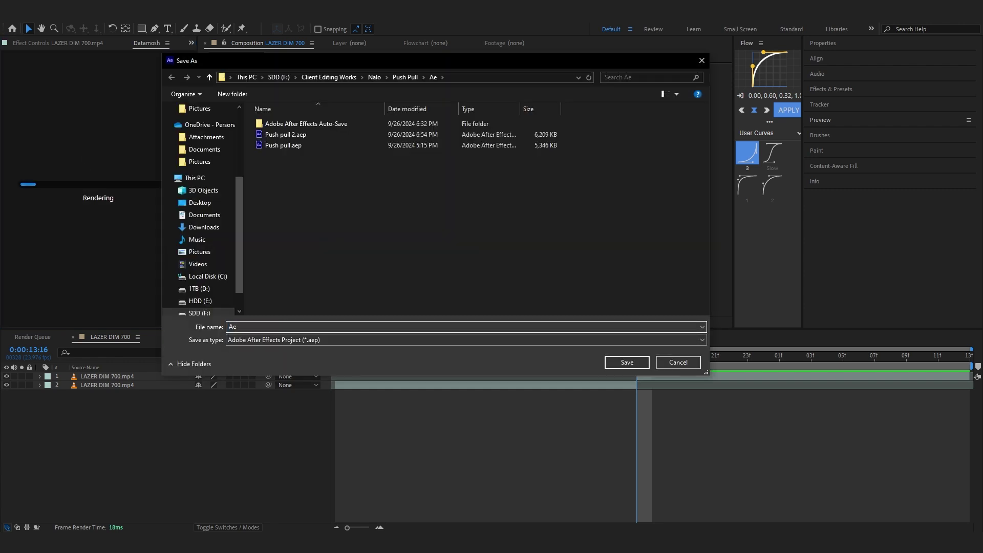
{"action": "key", "text": "BackSpace"}
{"action": "key", "text": "BackSpace"}
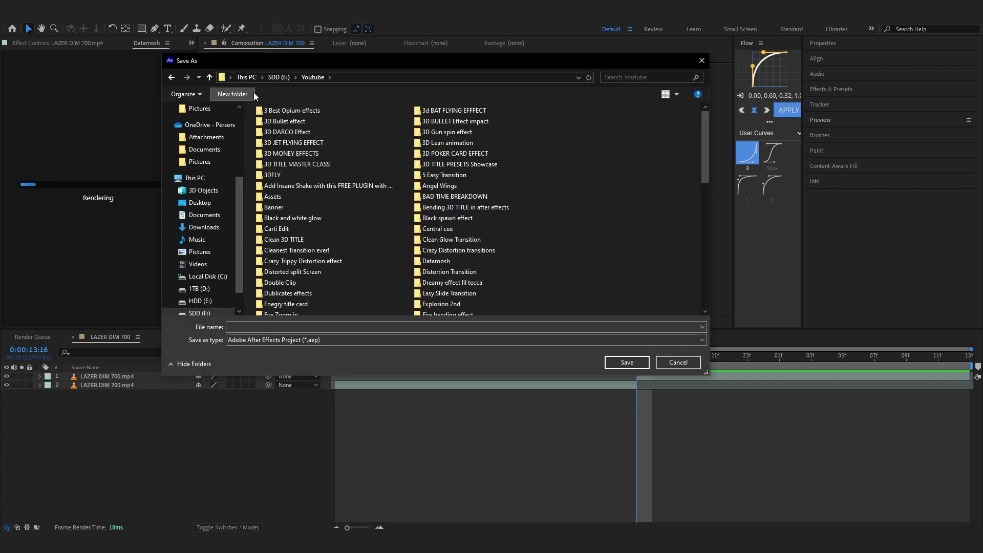
{"action": "left_click", "coordinate": [245, 94]}
{"action": "type", "text": "Dar"}
{"action": "key", "text": "BackSpace"}
{"action": "type", "text": "tamo"}
{"action": "type", "text": "sh Tutorial"}
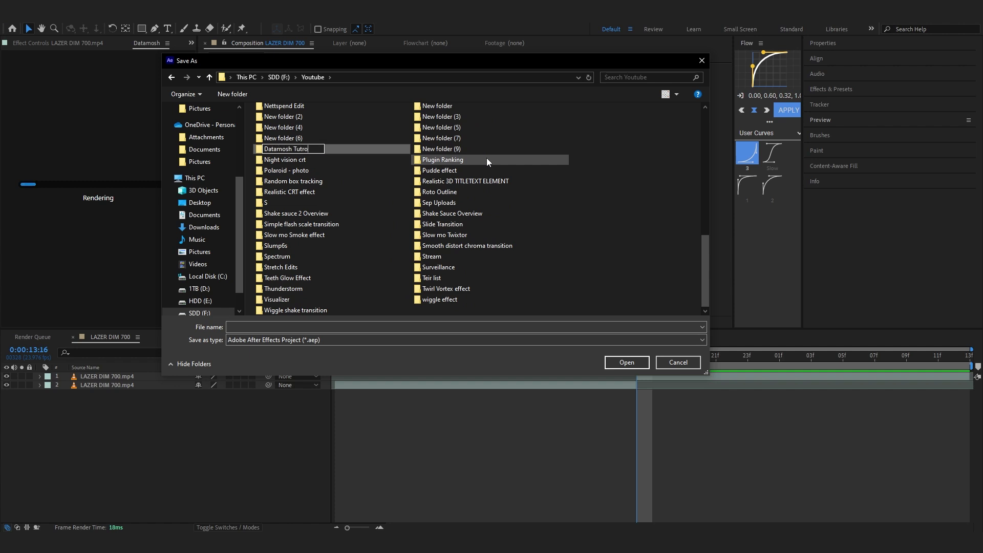
{"action": "key", "text": "Return"}
{"action": "key", "text": "Return"}
- Create a subfolder named Ae and save the project in it as Datamosh tutorial
{"action": "left_click", "coordinate": [237, 98]}
{"action": "type", "text": "Ae"}
{"action": "left_click", "coordinate": [339, 131]}
{"action": "double_click", "coordinate": [339, 128]}
{"action": "type", "text": "Datamosh "}
{"action": "type", "text": "tutorial"}
{"action": "key", "text": "BackSpace"}
{"action": "key", "text": "BackSpace"}
{"action": "key", "text": "BackSpace"}
{"action": "key", "text": "BackSpace"}
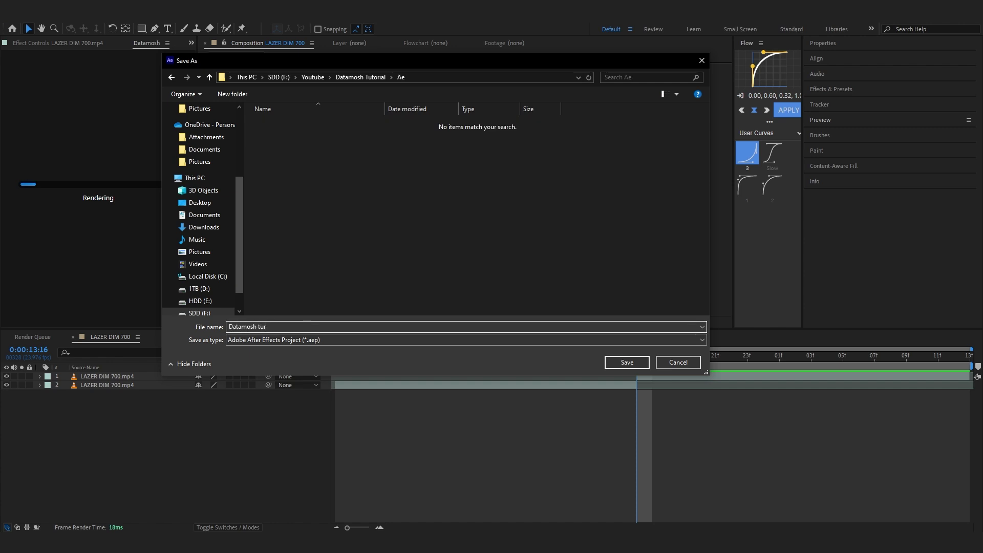
{"action": "key", "text": "Return"}
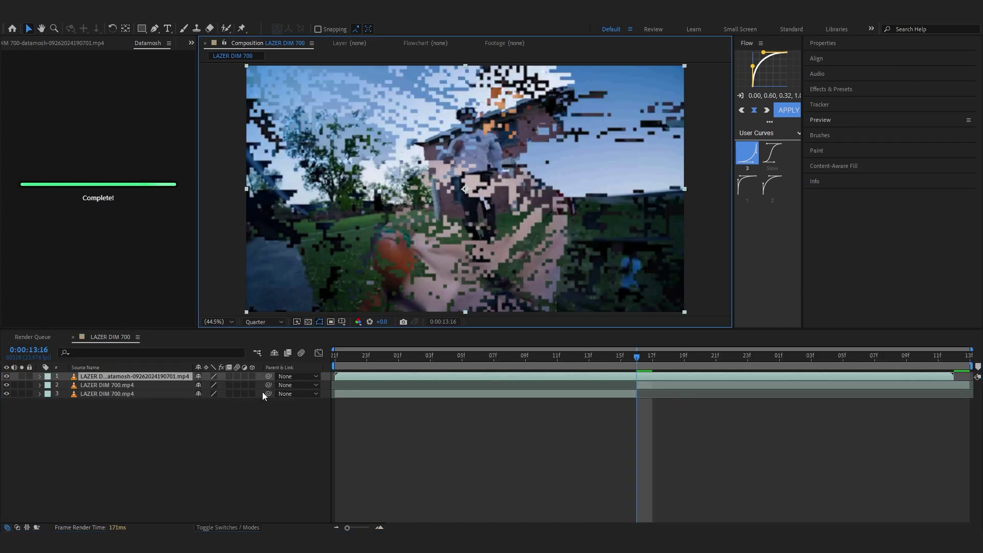
- Set the composition preview resolution to Half and play back the datamoshed result
{"action": "left_click", "coordinate": [278, 322]}
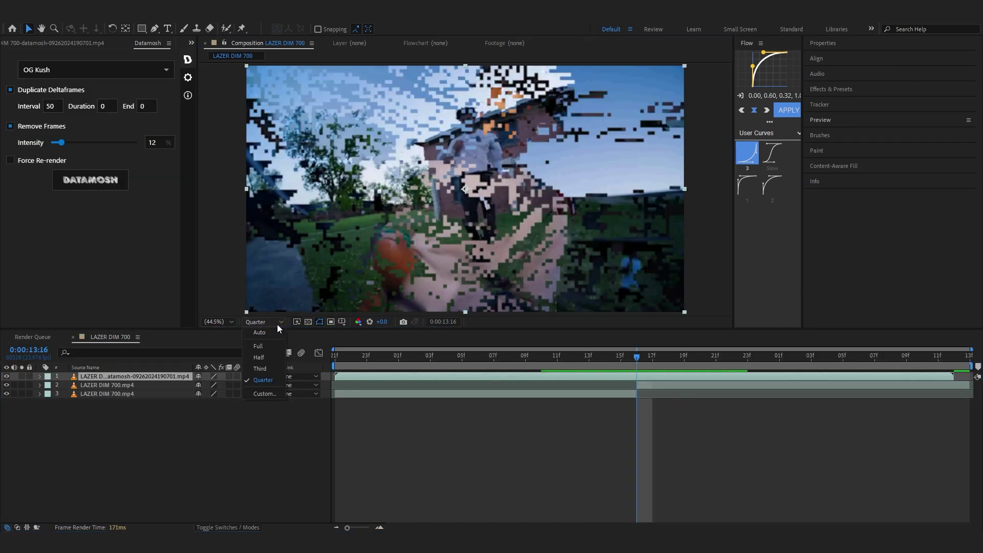
{"action": "left_click", "coordinate": [266, 358]}
{"action": "key", "text": "space"}
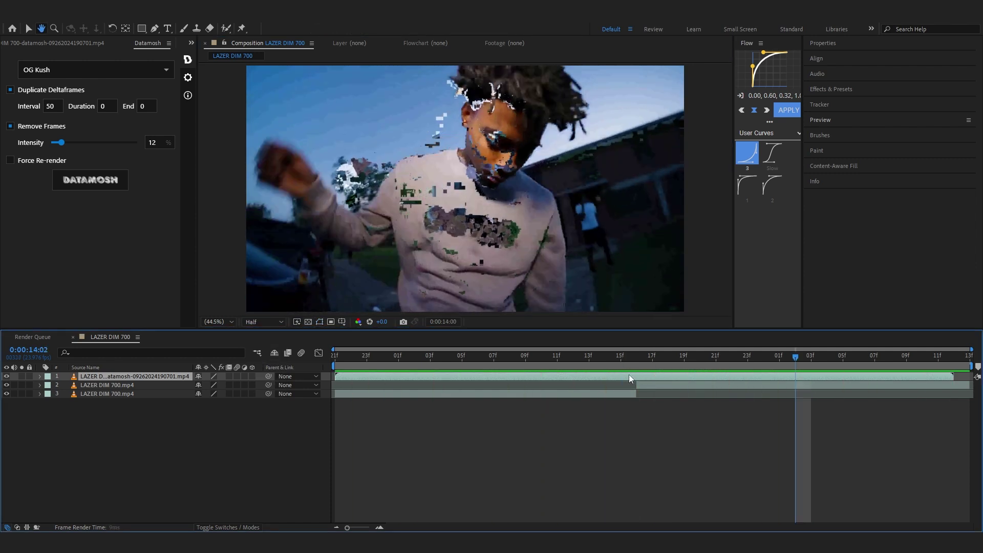
- Trim the start of the datamosh layer to 0:00:13:15, just before the cut, and play back the transition
{"action": "key", "text": "t"}
{"action": "left_click_drag", "start_coordinate": [630, 364], "coordinate": [575, 369]}
{"action": "key", "text": "alt+["}
{"action": "key", "text": "alt+["}
{"action": "key", "text": "space"}
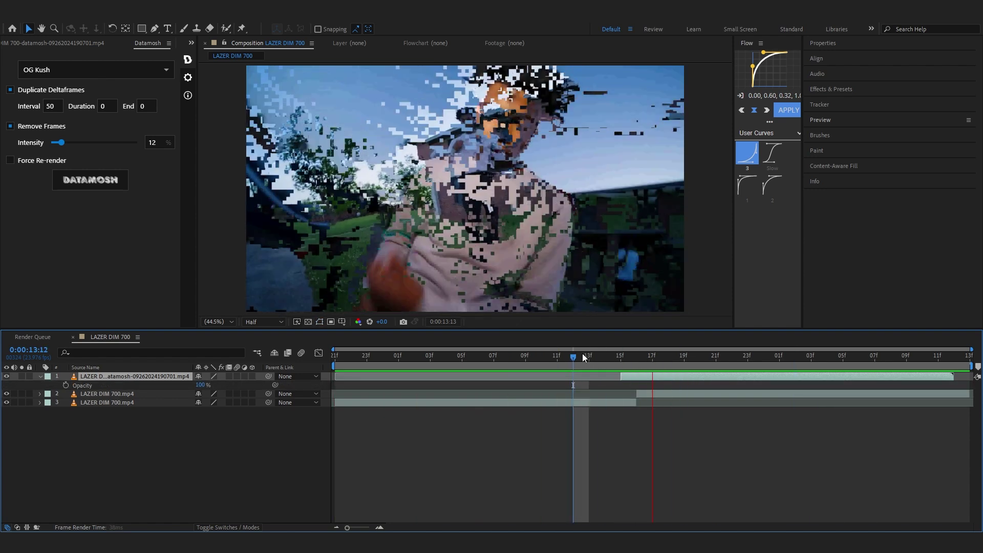
{"action": "key", "text": "space"}
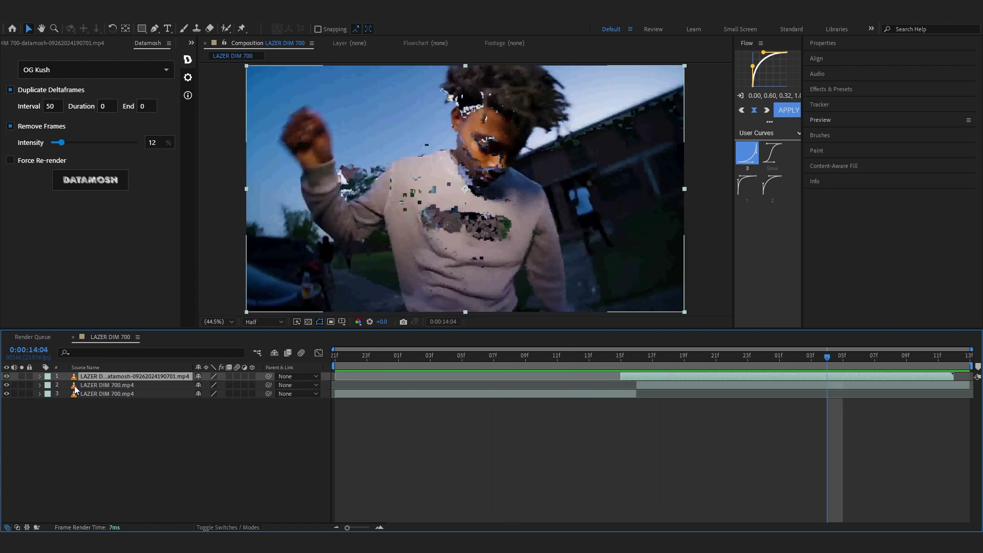
- Fade out the datamosh layer with opacity keyframes, from 100% at 0:00:14:03 to the layer's end at 0:00:14:12
{"action": "left_click", "coordinate": [65, 385]}
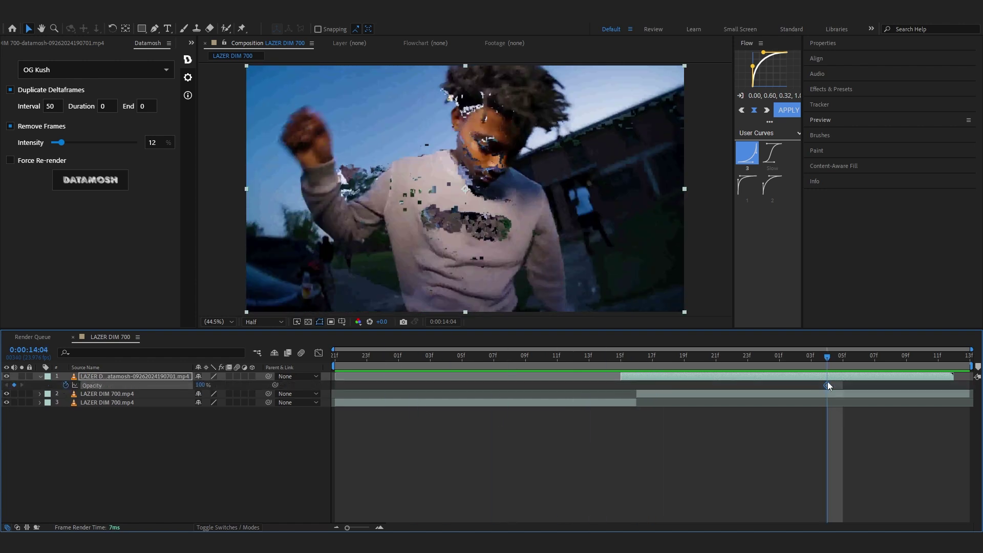
{"action": "left_click_drag", "start_coordinate": [844, 360], "coordinate": [953, 367]}
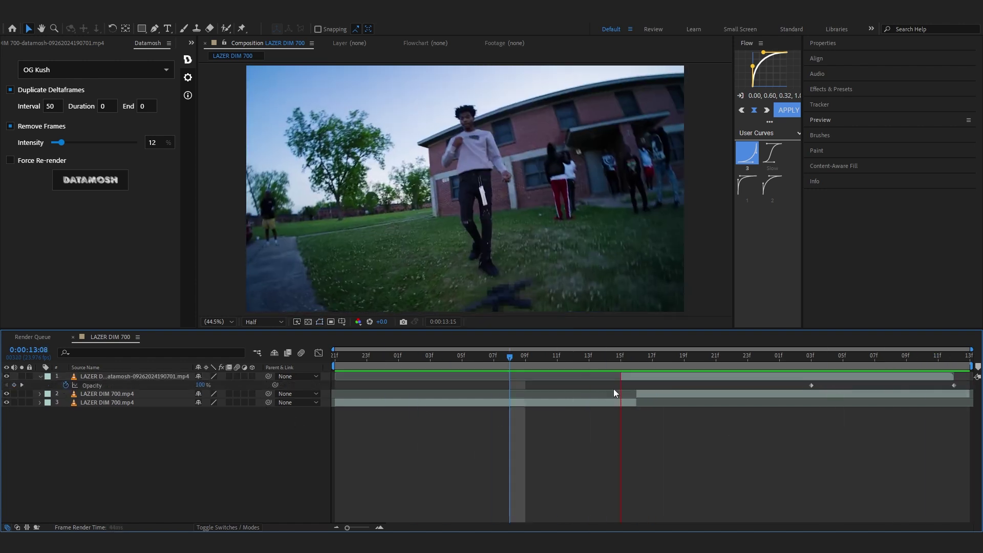
- Shift the datamosh layer one frame later so it starts exactly at the cut at 0:00:13:16, and preview the transition
{"action": "left_click", "coordinate": [840, 375]}
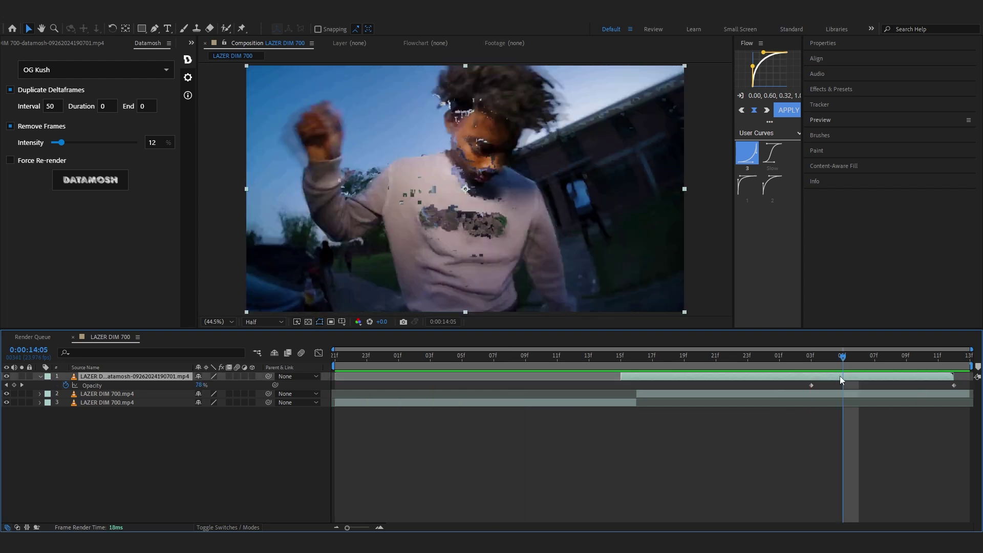
{"action": "left_click_drag", "start_coordinate": [832, 376], "coordinate": [957, 376]}
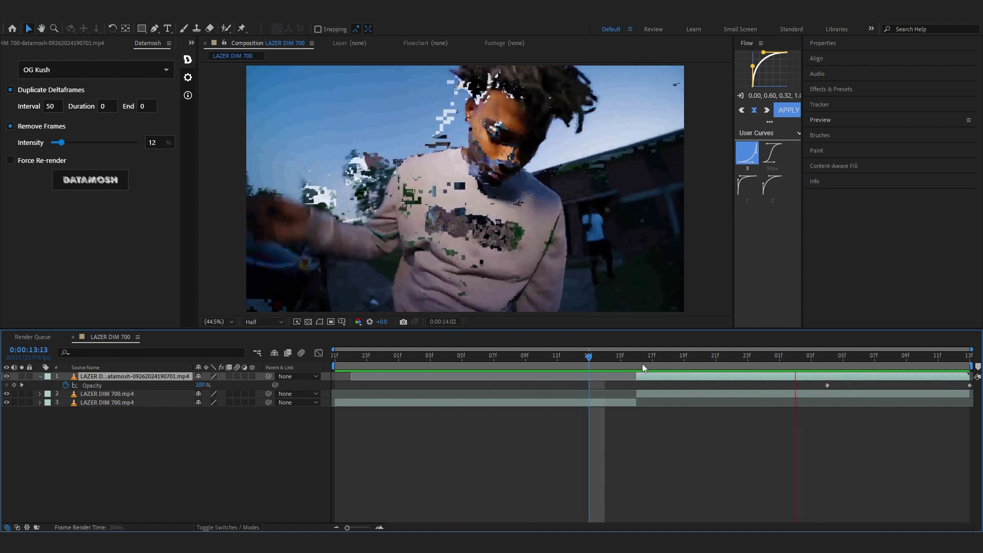
{"action": "left_click", "coordinate": [631, 356]}
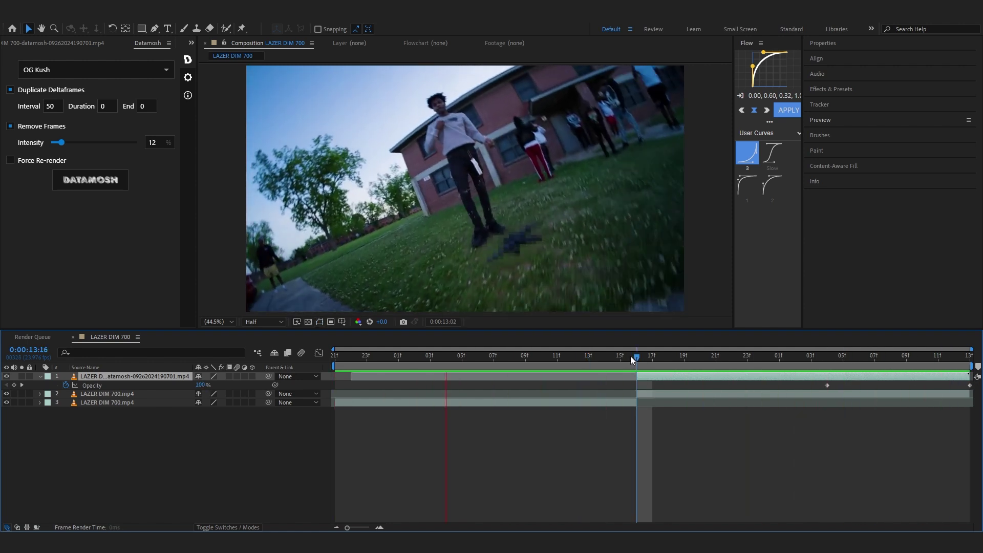
{"action": "key", "text": "space"}
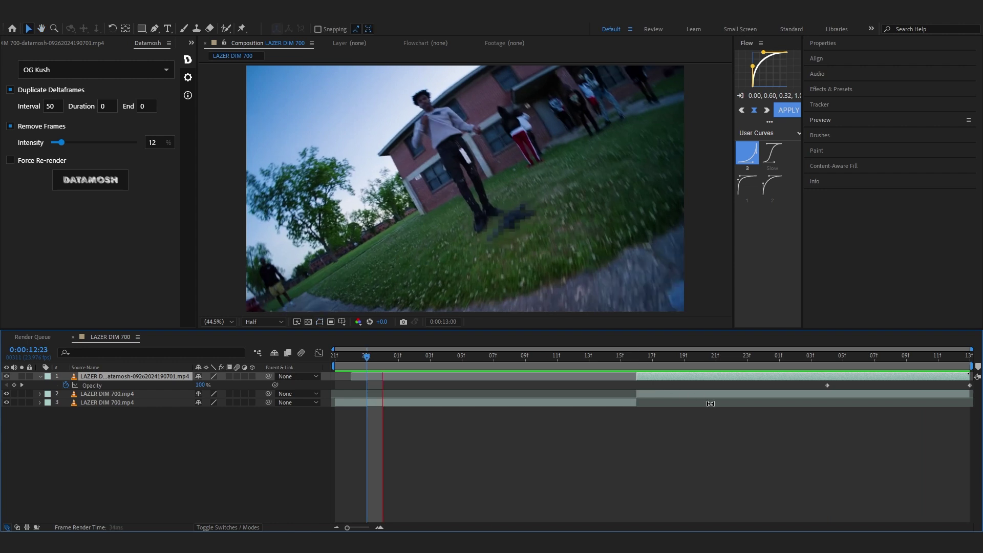
- Delete the datamosh layer and enable Force Re-render with a Remove Frames intensity of 35%
{"action": "key", "text": "Delete"}
{"action": "left_click", "coordinate": [12, 161]}
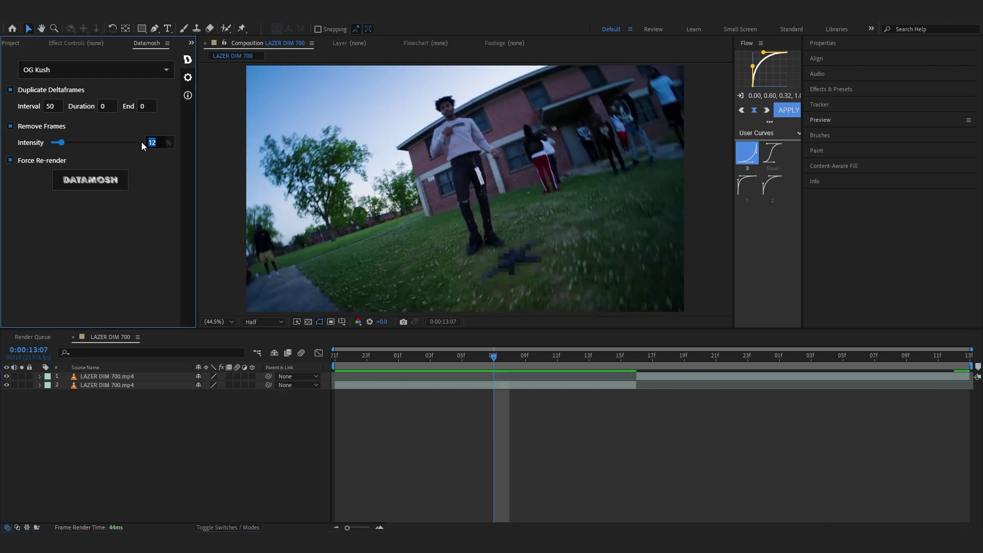
{"action": "type", "text": "35"}
- Render a new datamosh from the One Hitter preset with interval 60, duration 0 and intensity 20%
{"action": "left_click", "coordinate": [98, 70]}
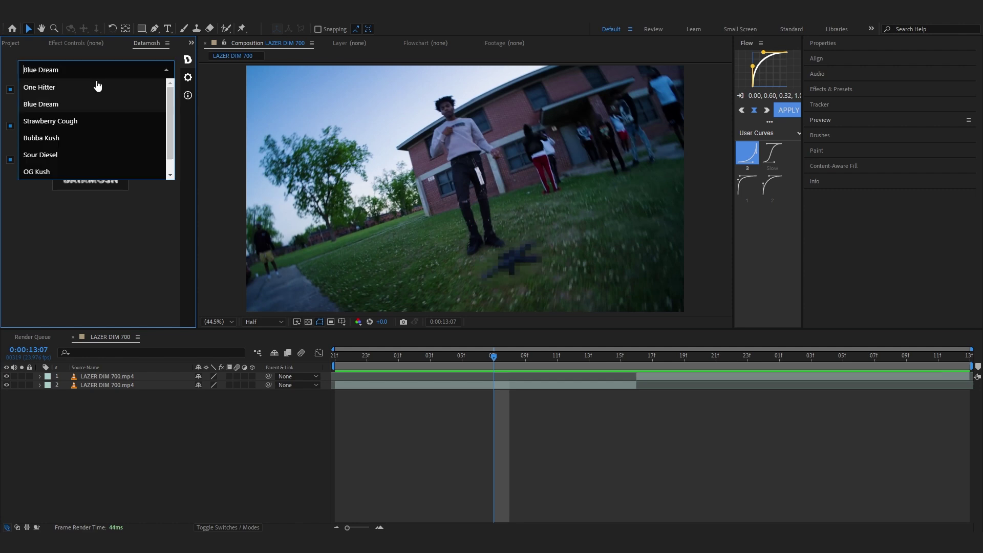
{"action": "left_click", "coordinate": [97, 87]}
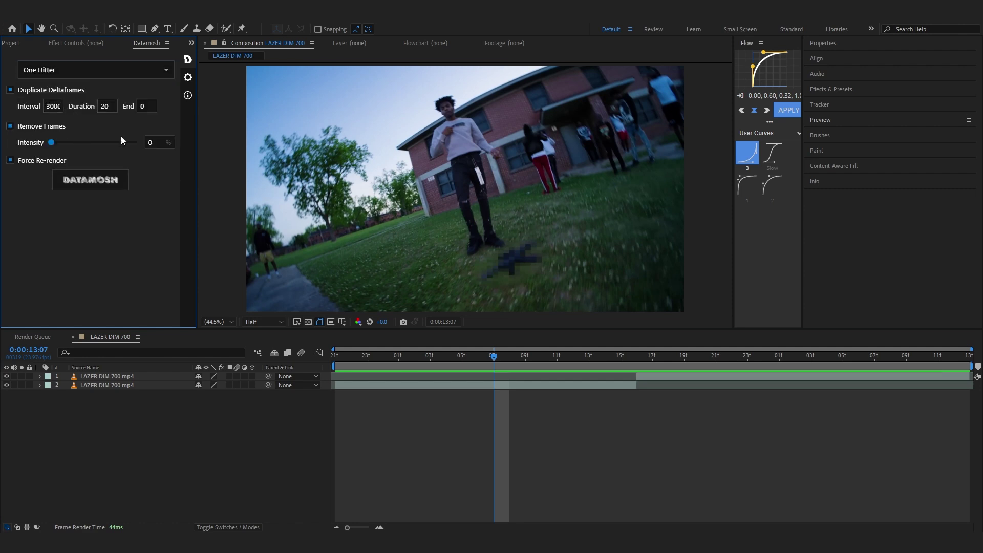
{"action": "type", "text": "18"}
{"action": "left_click", "coordinate": [46, 108]}
{"action": "left_click", "coordinate": [152, 143]}
{"action": "type", "text": "2"}
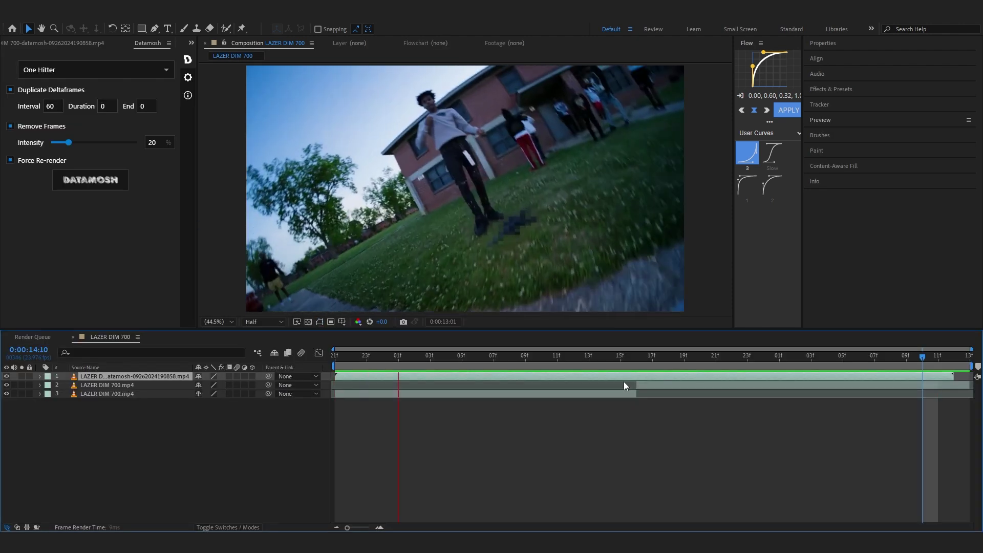
- Play back the new datamosh layer around the cut between the two clips to review the effect
{"action": "key", "text": "space"}
{"action": "left_click_drag", "start_coordinate": [640, 360], "coordinate": [809, 426]}
{"action": "key", "text": "shift+Page_Up"}
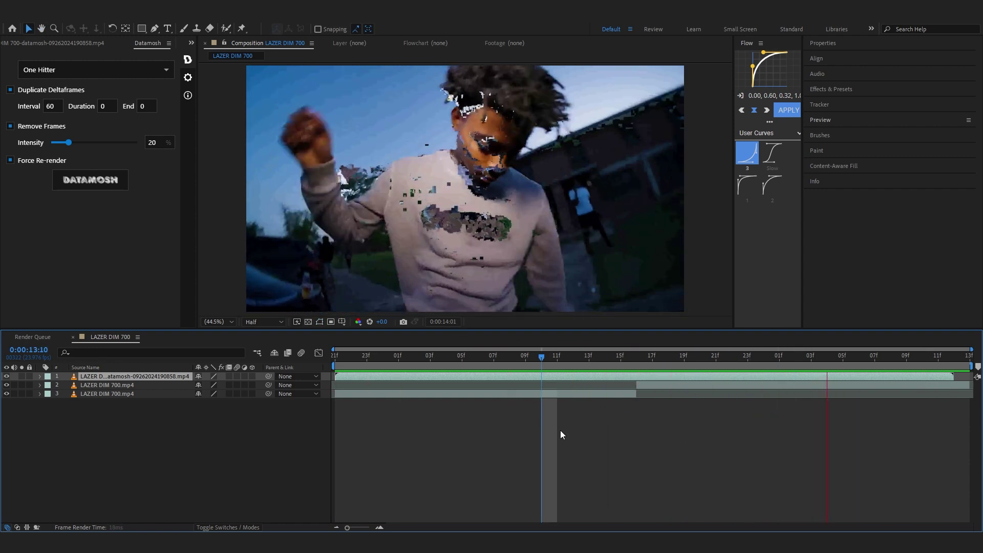
{"action": "key", "text": "space"}
- Move the One Hitter datamosh layer one frame later, trim its start to the cut at 0:00:13:16, and preview the transition
{"action": "left_click_drag", "start_coordinate": [630, 378], "coordinate": [642, 379]}
{"action": "left_click", "coordinate": [642, 356]}
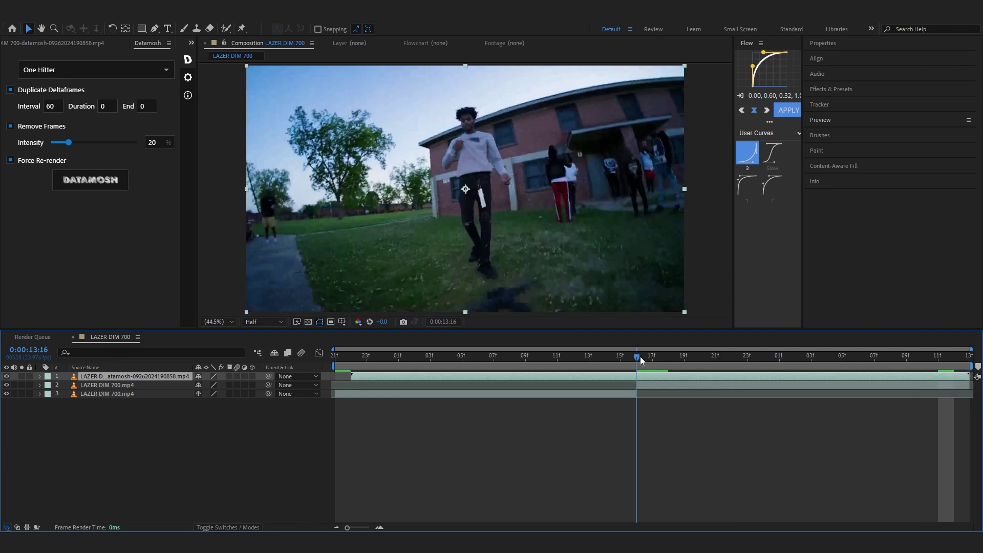
{"action": "key", "text": "alt+bracketleft"}
{"action": "key", "text": "space"}
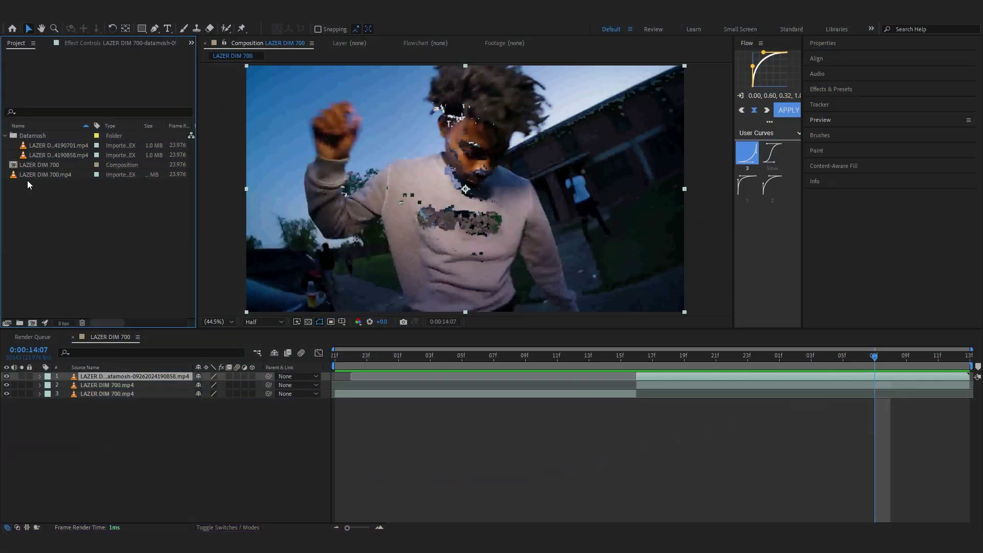
- Create a new composition from LAZER DIM 700.mp4 and trim it to a work area from 0:00:26:01 to 0:00:28:02
{"action": "left_click_drag", "start_coordinate": [42, 175], "coordinate": [34, 324]}
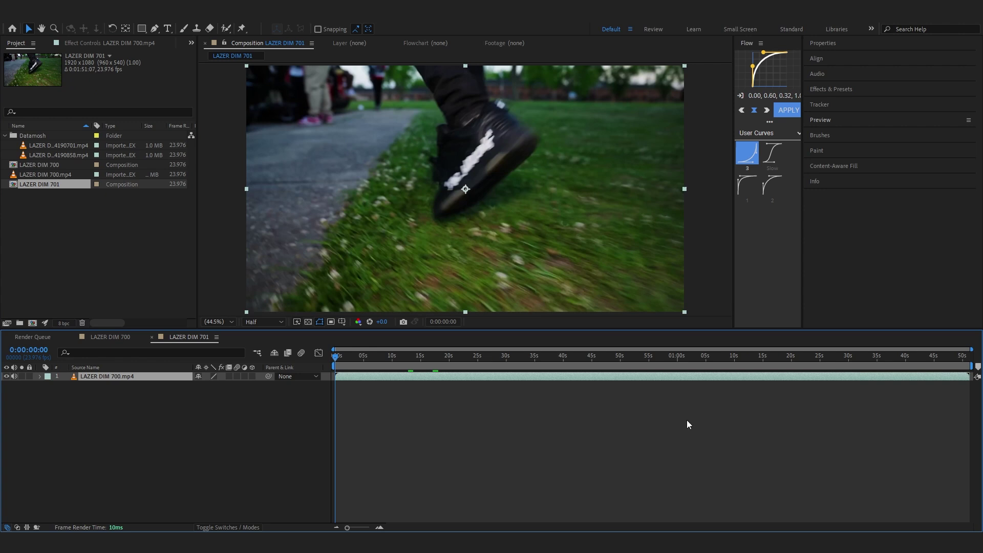
{"action": "right_click", "coordinate": [767, 372]}
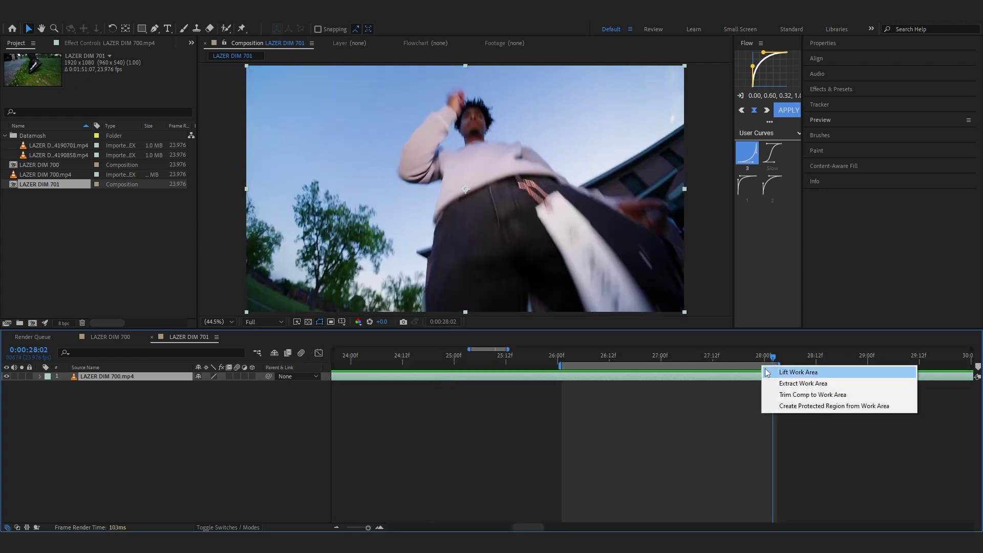
{"action": "left_click", "coordinate": [778, 394]}
- Split the footage layer at the shot changes at 0:00:26:17 and 0:00:27:02, leaving no layer selected
{"action": "left_click_drag", "start_coordinate": [701, 355], "coordinate": [77, 353]}
{"action": "key", "text": "ctrl+shift+d"}
{"action": "key", "text": "ctrl+shift+d"}
{"action": "key", "text": "ctrl+shift+a"}
- Render a datamosh of the new composition from the OG Kush preset with interval 50, duration 0 and intensity 12%
{"action": "left_click", "coordinate": [191, 43]}
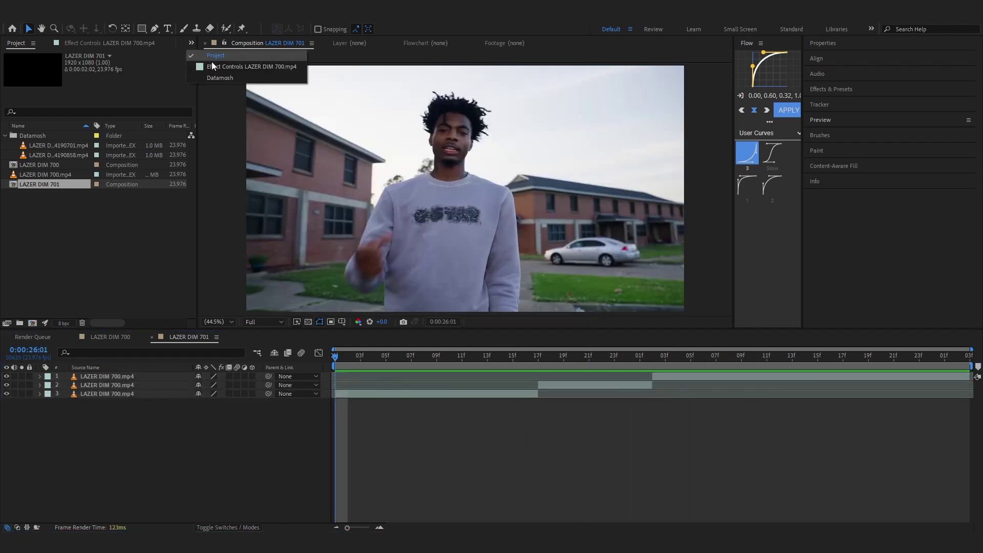
{"action": "left_click", "coordinate": [219, 78]}
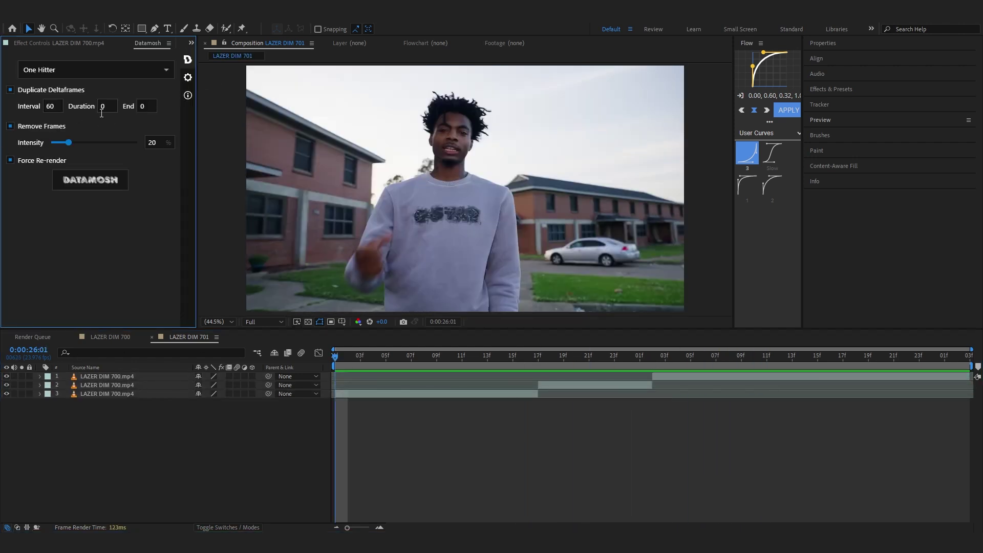
{"action": "left_click", "coordinate": [73, 71]}
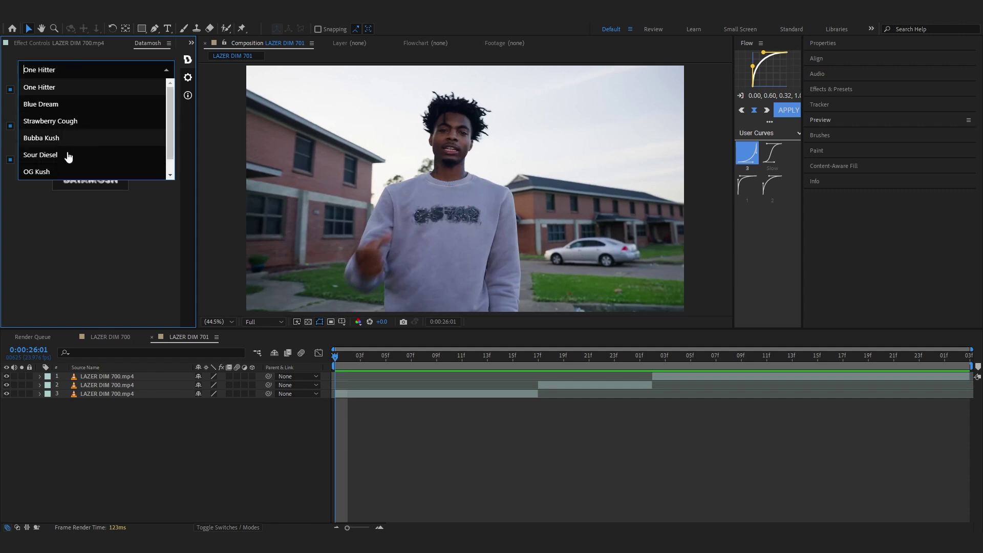
{"action": "left_click", "coordinate": [60, 166]}
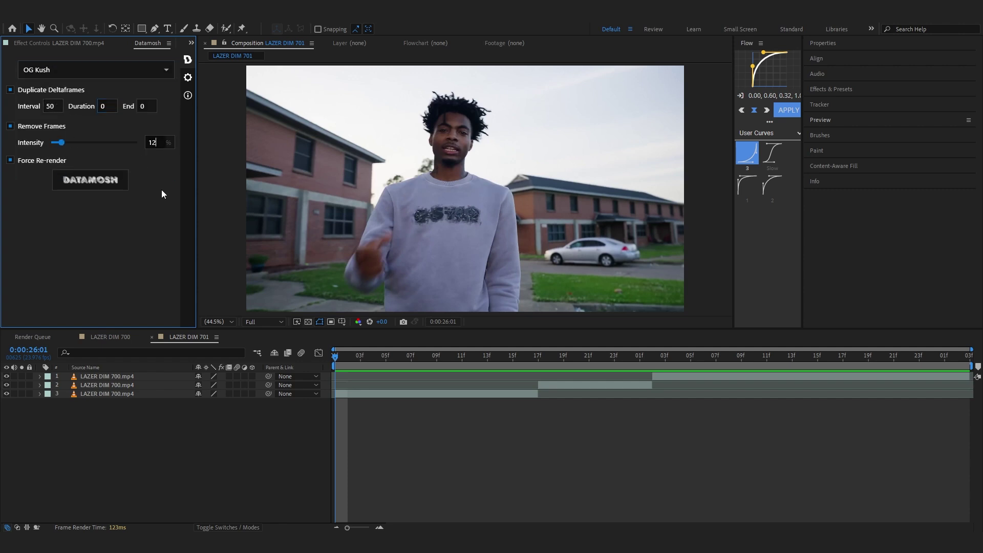
{"action": "left_click", "coordinate": [102, 187]}
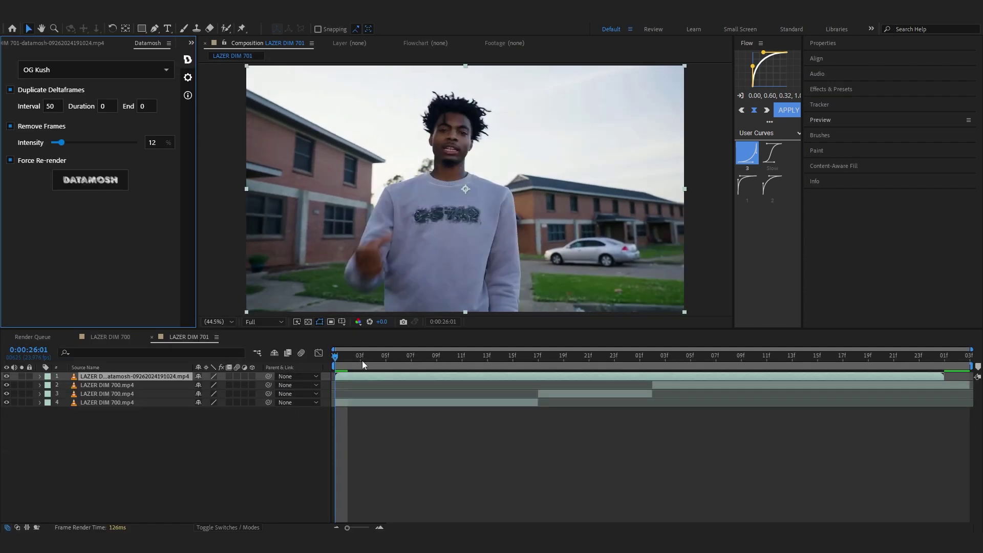
- Scrub and play back the OG Kush datamosh layer across both cuts to review the effect
{"action": "left_click_drag", "start_coordinate": [361, 361], "coordinate": [646, 386]}
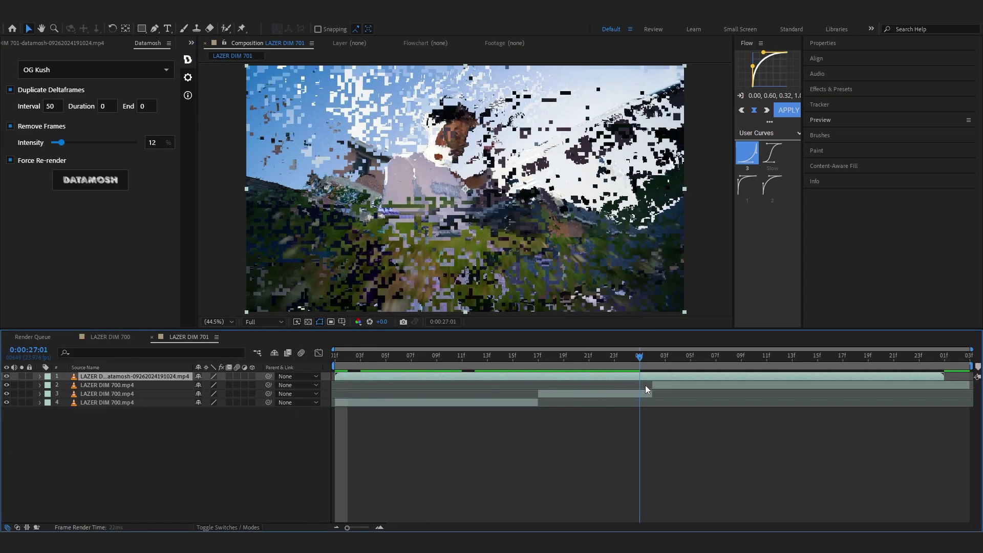
{"action": "key", "text": "space"}
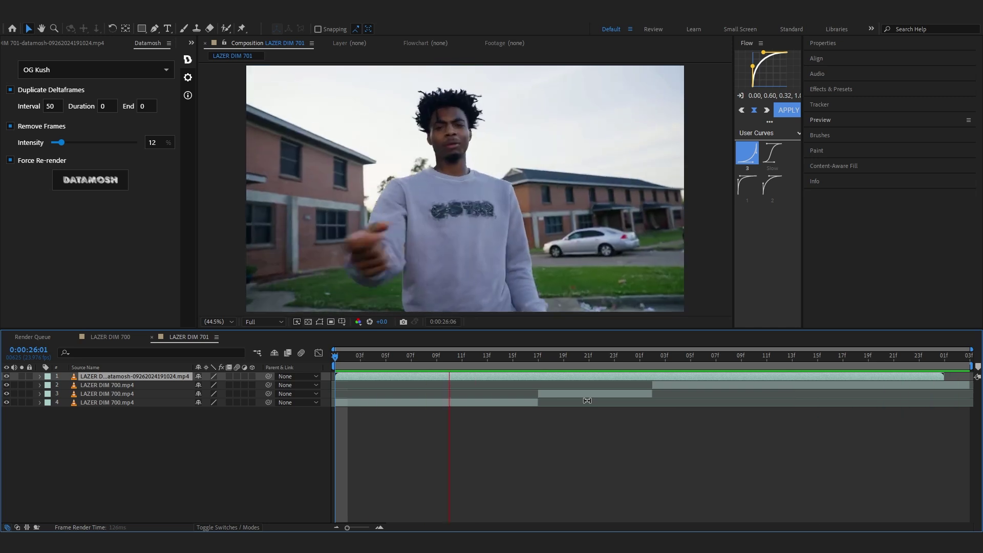
{"action": "key", "text": "space"}
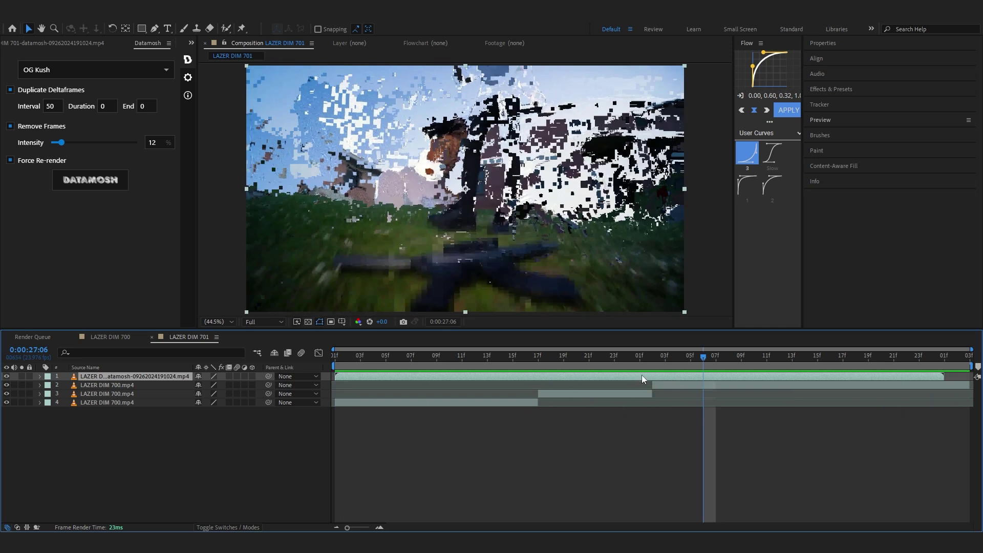
- Shift the OG Kush datamosh layer two frames later and preview it from the start of the composition
{"action": "left_click_drag", "start_coordinate": [681, 376], "coordinate": [707, 369]}
{"action": "left_click_drag", "start_coordinate": [701, 358], "coordinate": [236, 412]}
{"action": "key", "text": "space"}
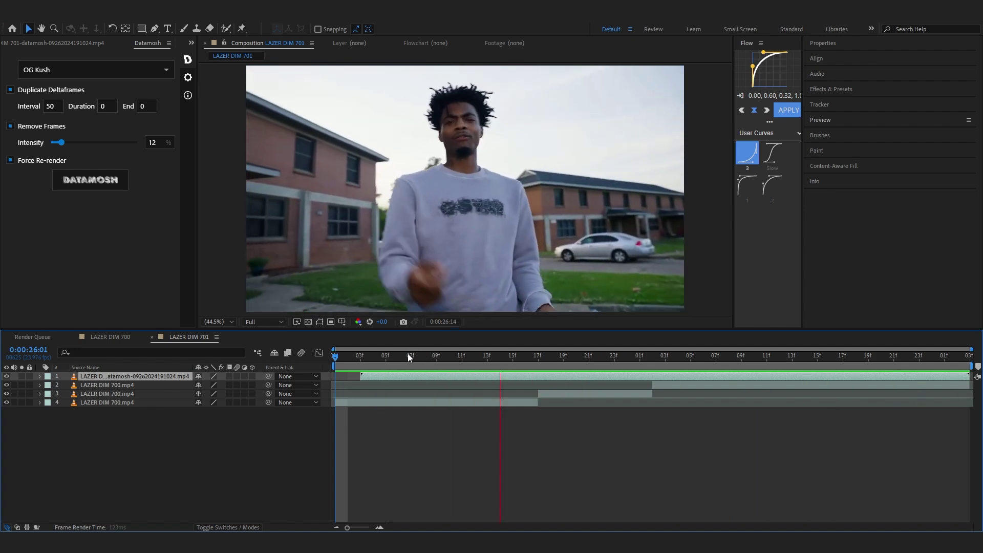
- Reveal the datamosh layer's Opacity, trim its start at the first cut, shift it one frame earlier to 0:00:26:16, and preview it
{"action": "key", "text": "t"}
{"action": "left_click", "coordinate": [538, 358]}
{"action": "left_click_drag", "start_coordinate": [538, 358], "coordinate": [472, 363]}
{"action": "key", "text": "alt+Page_Up"}
{"action": "key", "text": "space"}
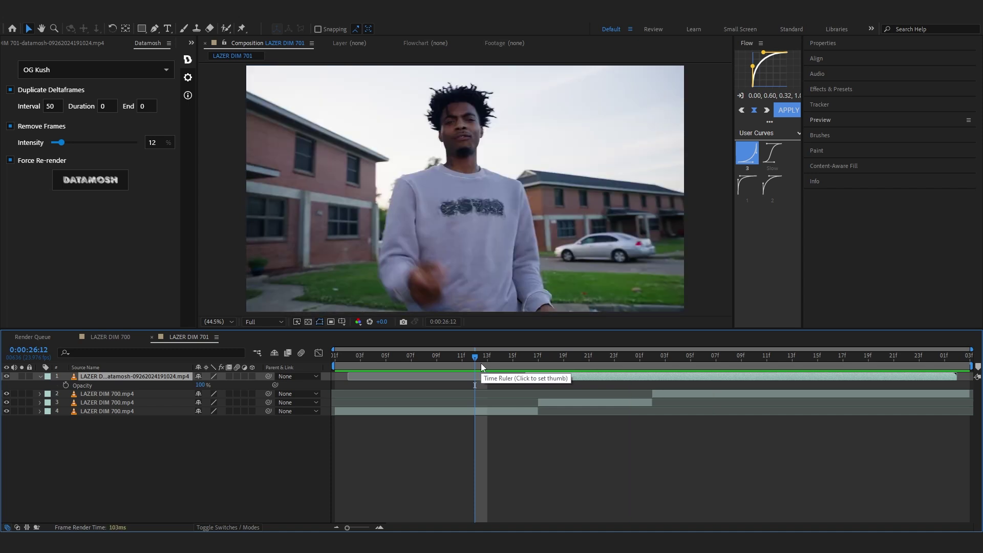
{"action": "key", "text": "space"}
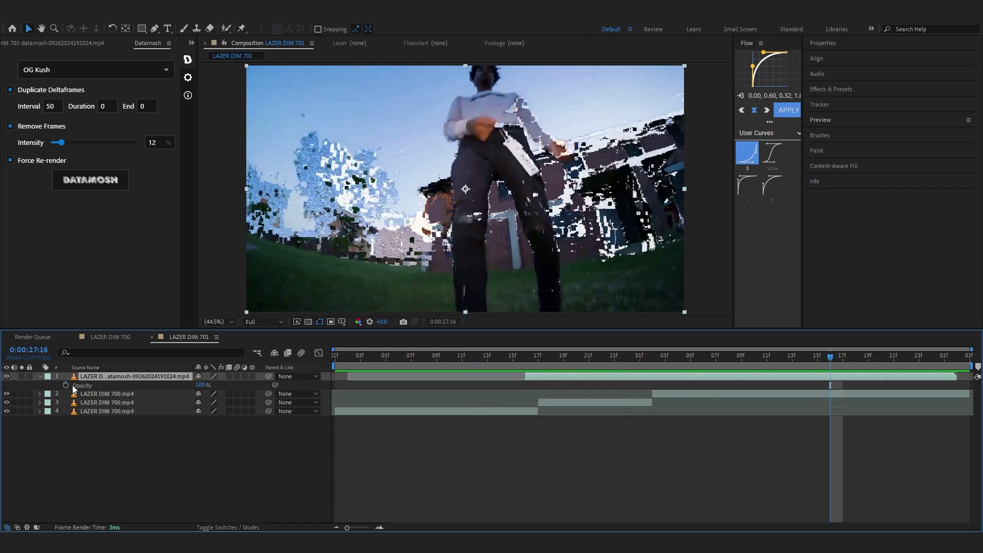
- Limit the work area to 0:00:26:10 through 0:00:28:00 and play back the trimmed datamosh transition
{"action": "left_click_drag", "start_coordinate": [874, 353], "coordinate": [956, 367]}
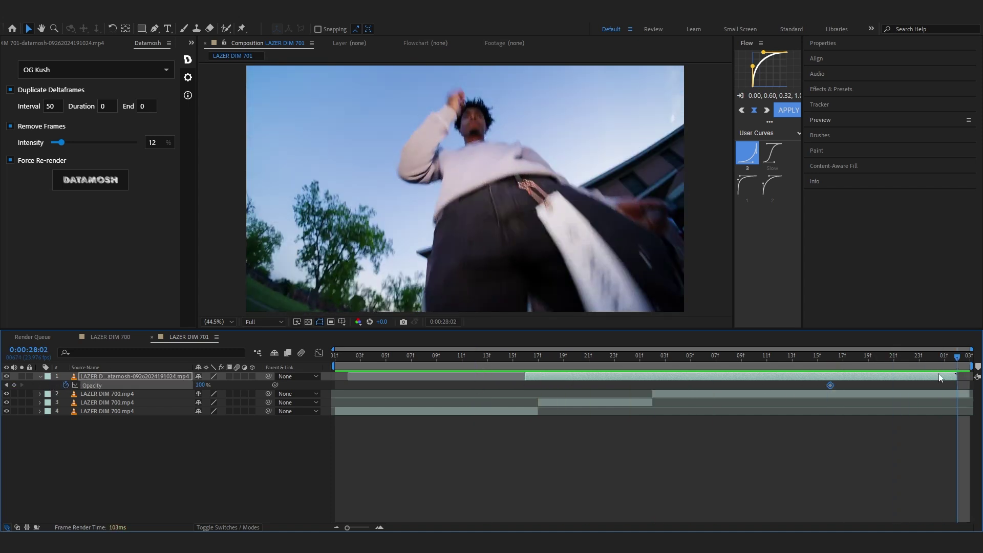
{"action": "key", "text": "space"}
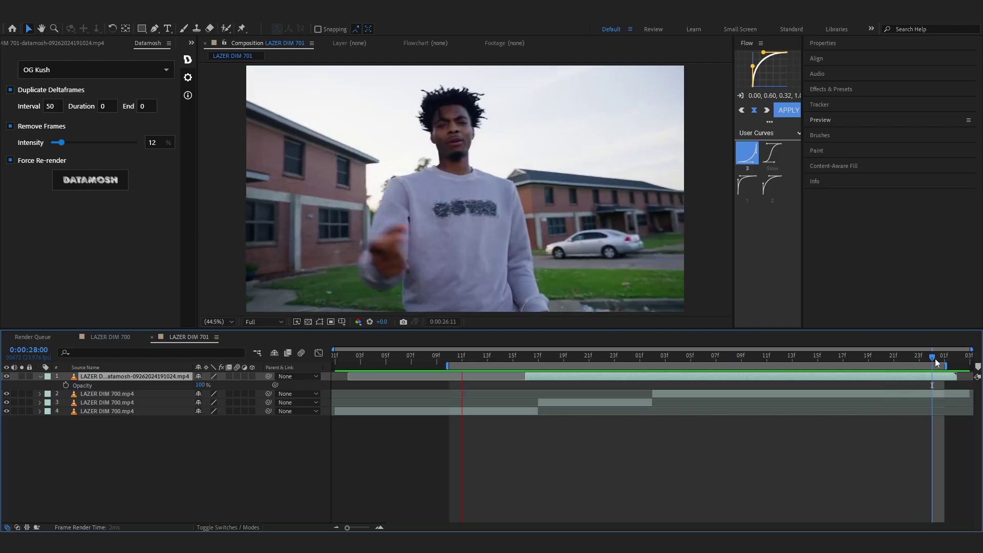